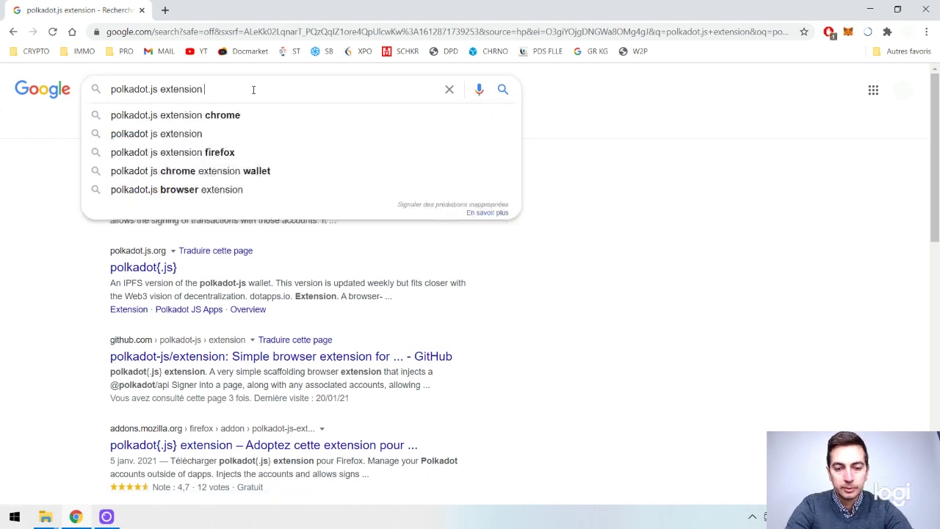
Install the polkadot{.js} extension in Chrome, starting from the search suggestion for the polkadot.js browser extension.
click(353, 189)
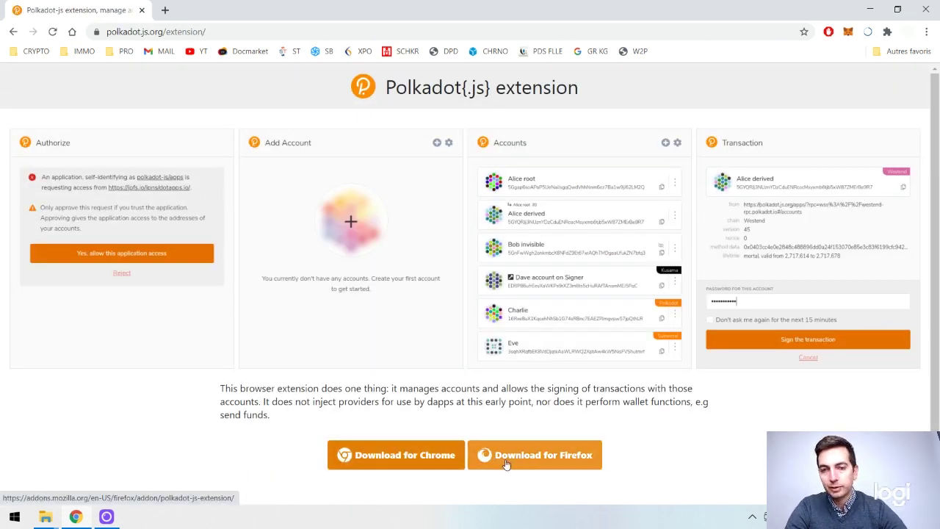
click(394, 456)
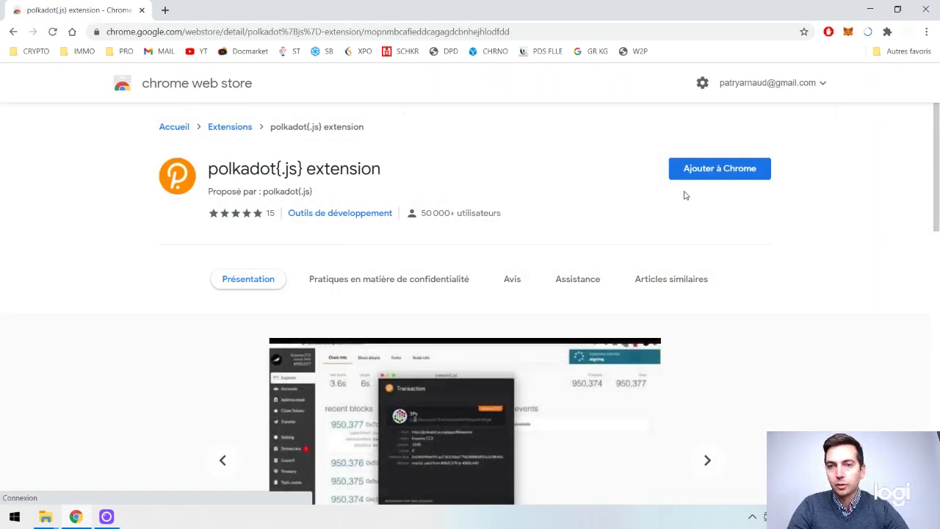
click(724, 173)
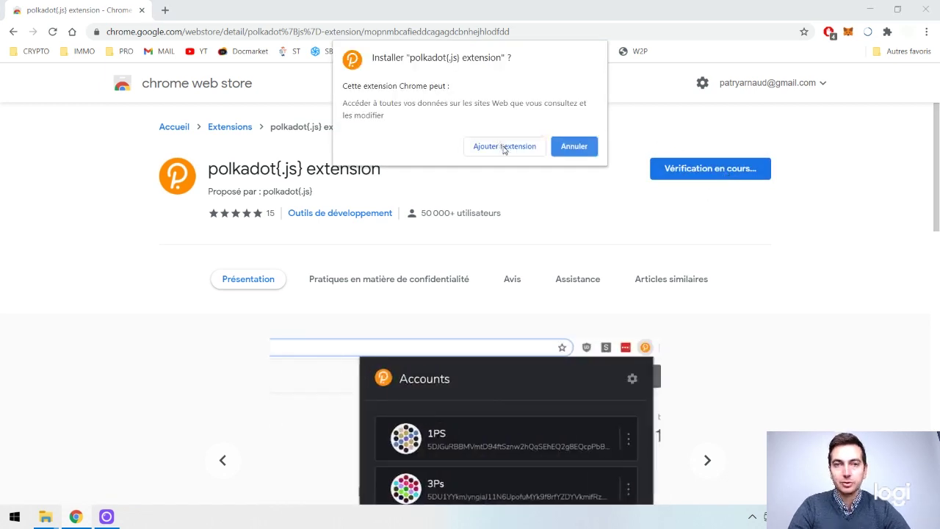
click(505, 148)
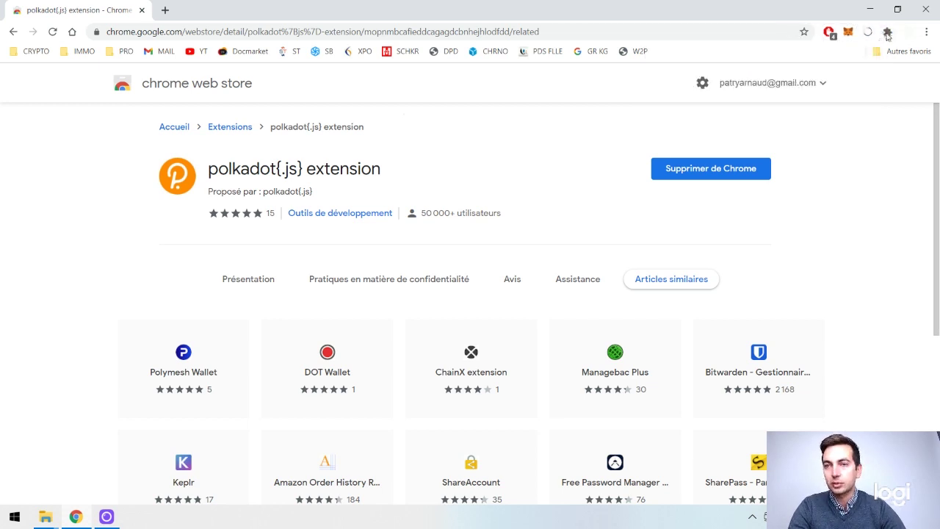
Review the browser's installed extensions on the extensions management page, and close that page.
click(887, 33)
click(886, 33)
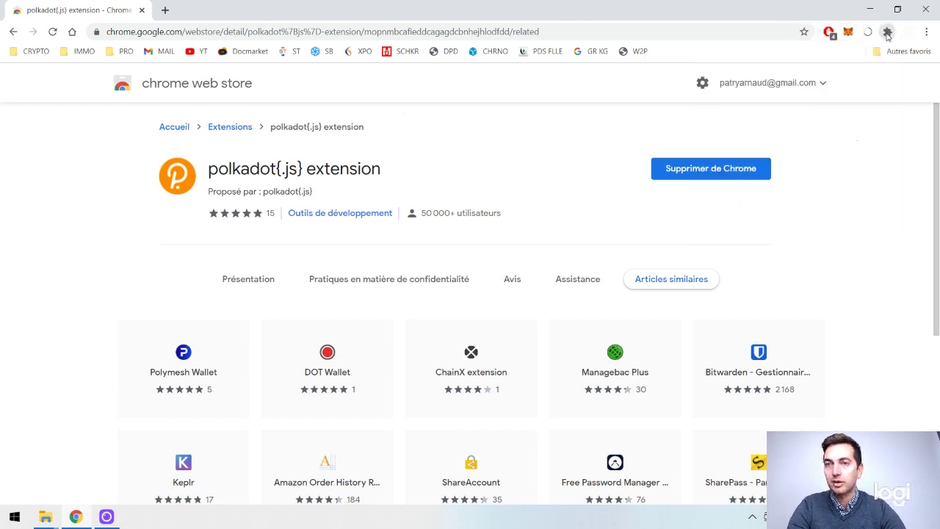
click(883, 33)
click(885, 34)
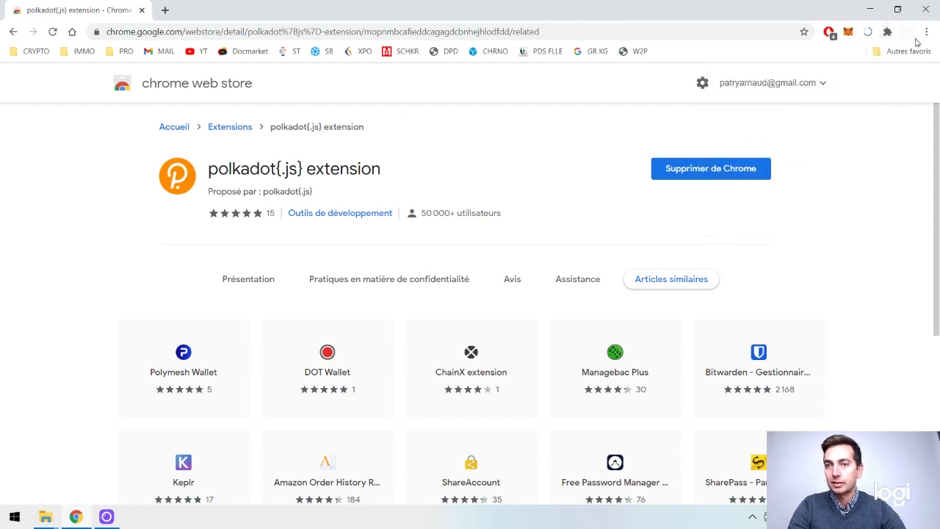
click(927, 31)
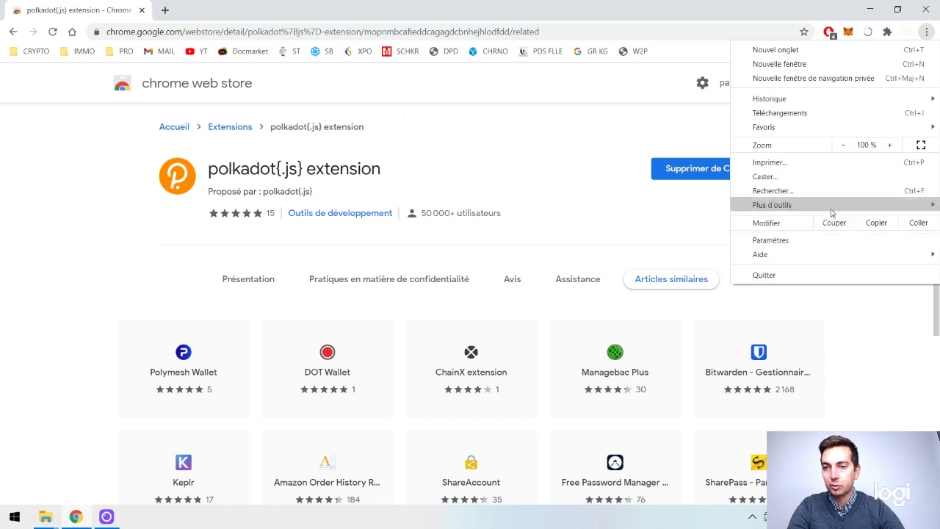
mouse_move(830, 205)
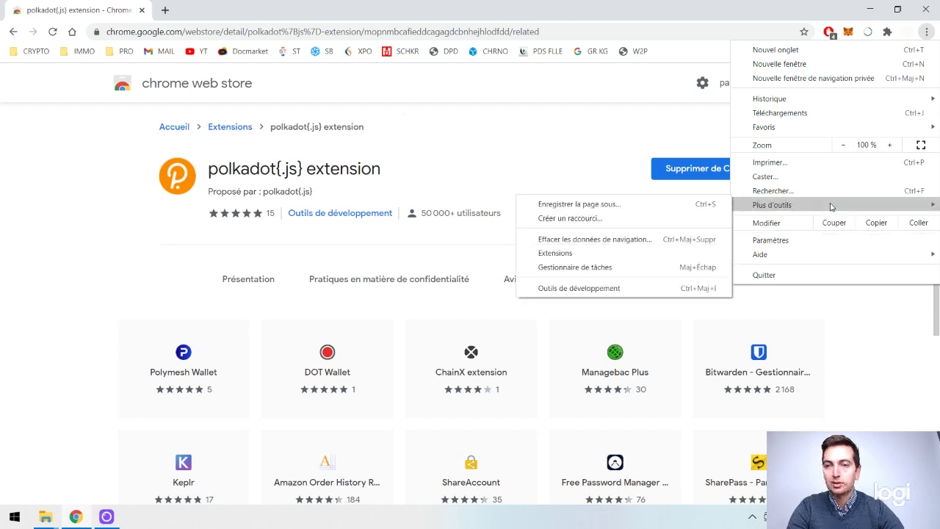
click(614, 254)
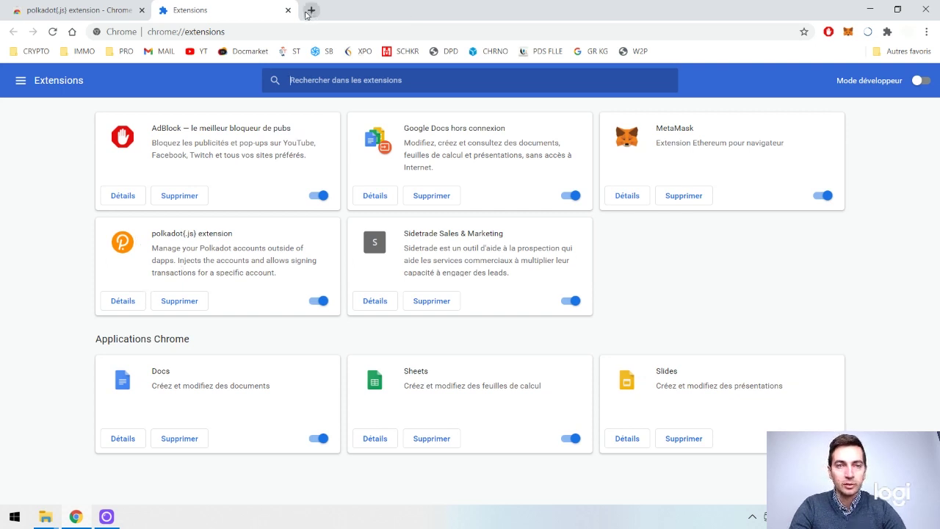
click(288, 10)
Pin the polkadot{.js} extension to the browser toolbar.
click(887, 33)
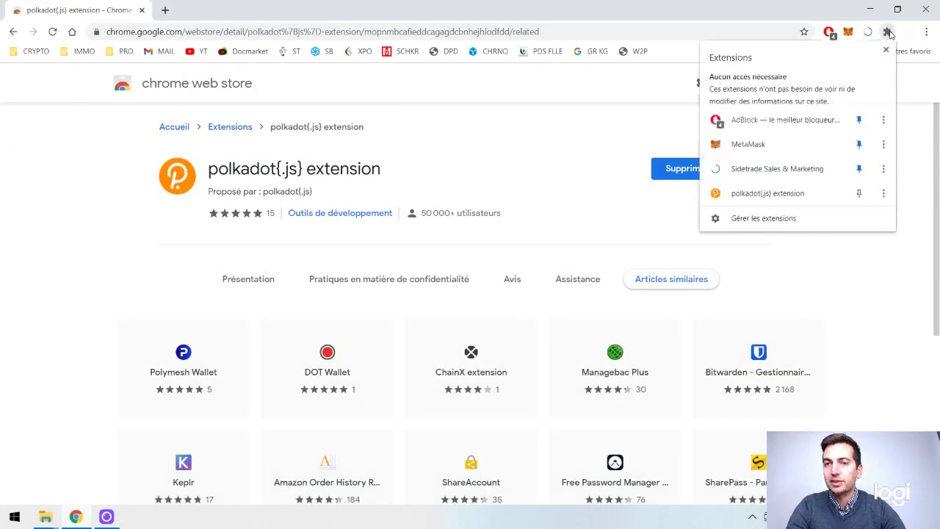
click(858, 194)
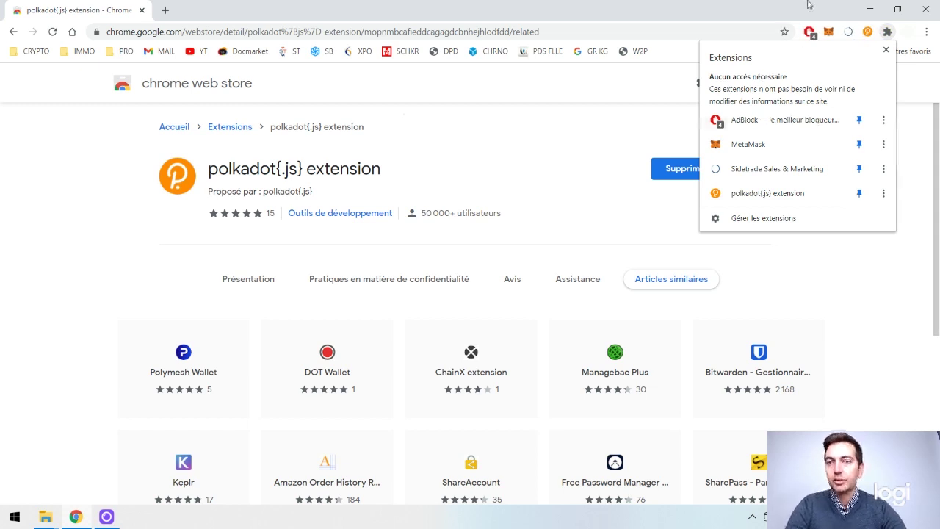
click(887, 32)
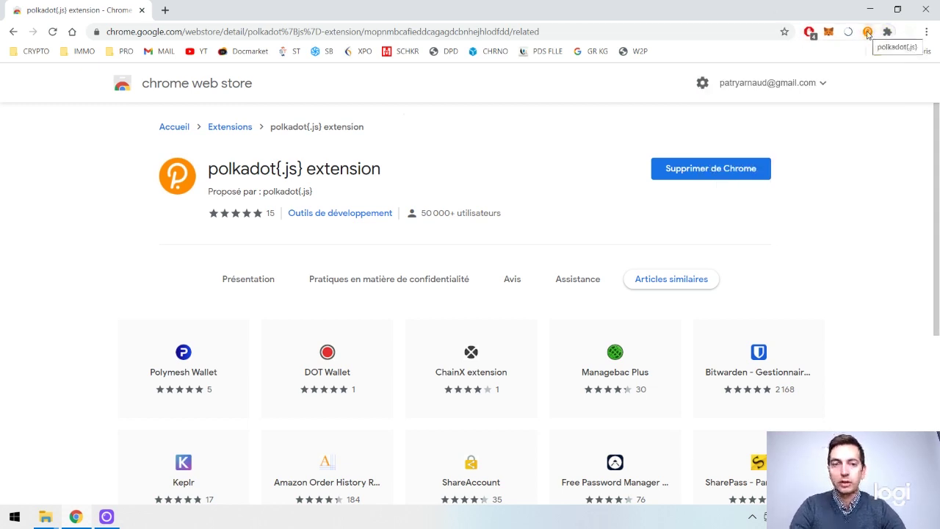
Start a new account in the polkadot{.js} extension, accepting the welcome notes and confirming that the mnemonic seed is saved.
click(867, 33)
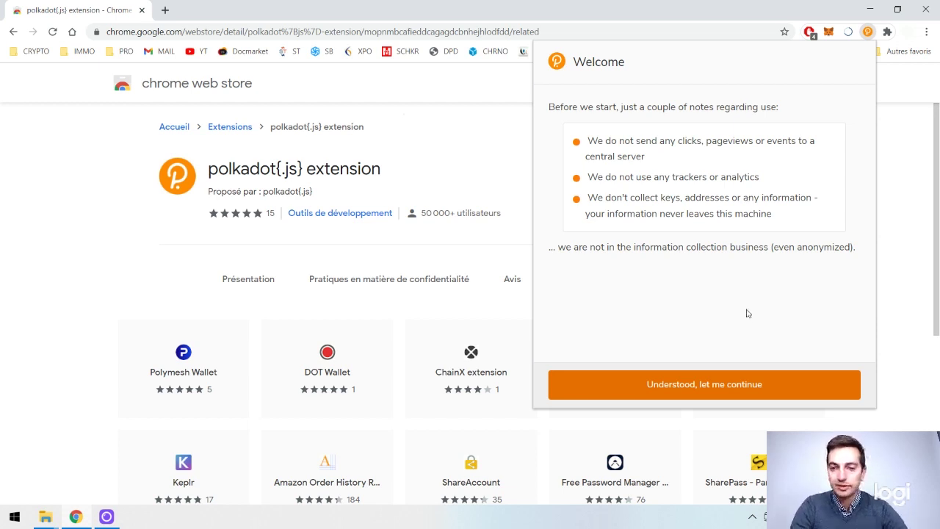
click(745, 384)
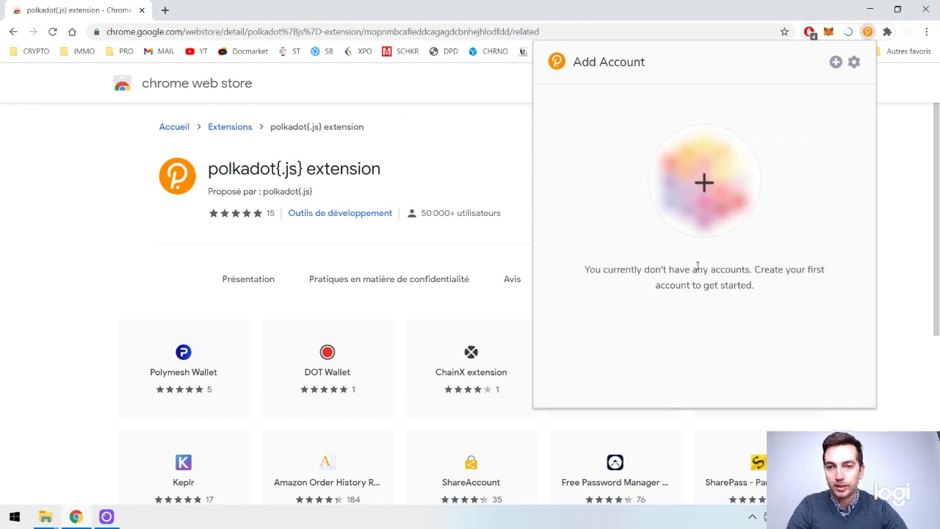
click(701, 183)
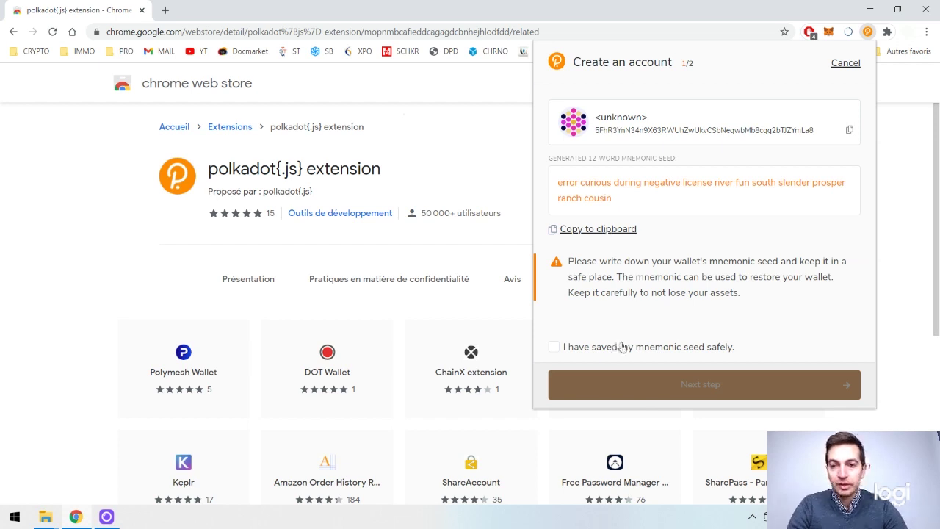
click(567, 350)
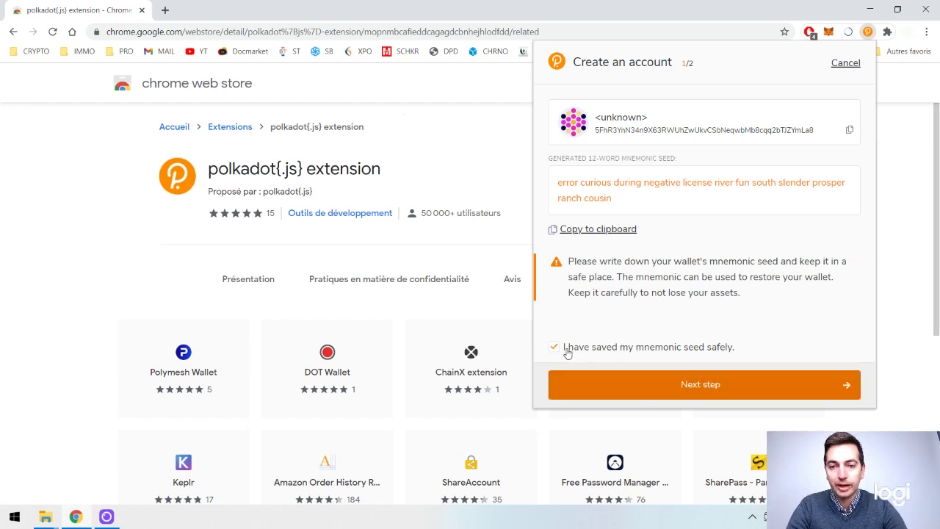
click(700, 384)
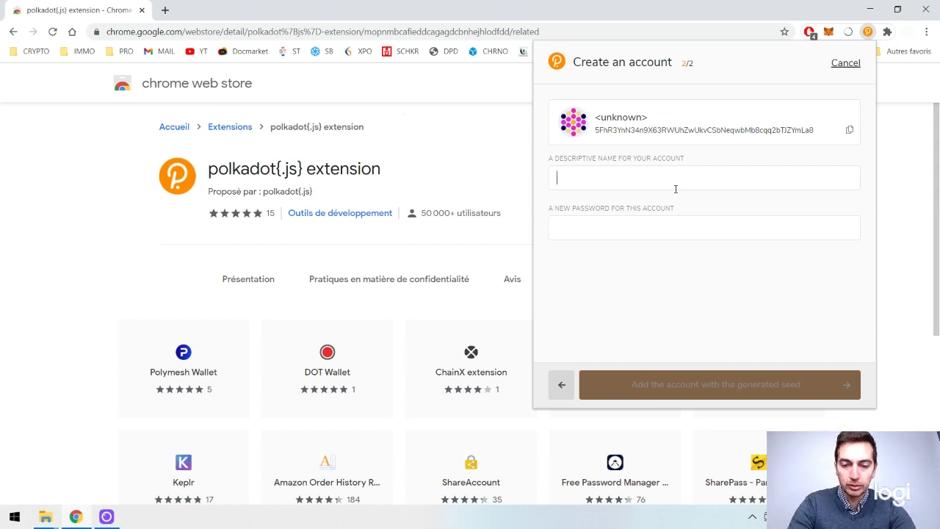
Name the account "Nono wallet", enter and repeat the account password, and add the account with the generated seed.
text(Nono wallet)
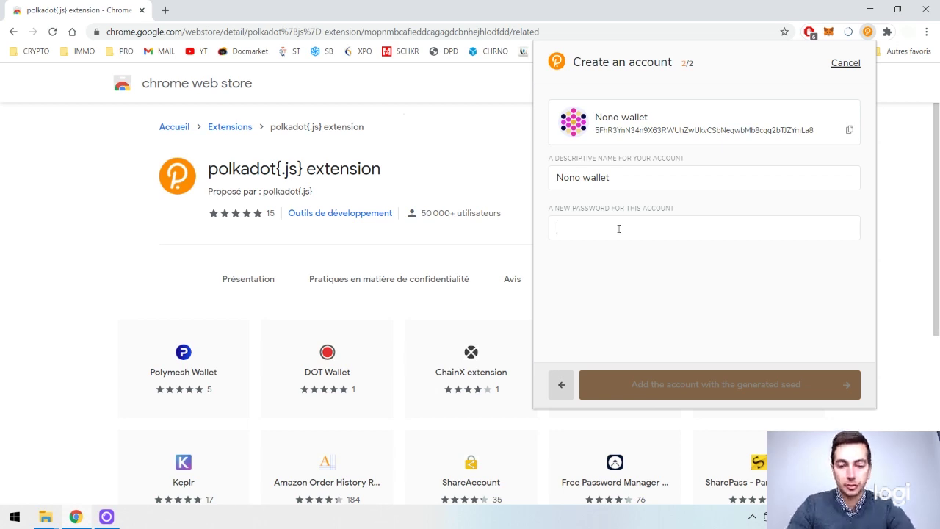
text(aaaaaaaaaaa)
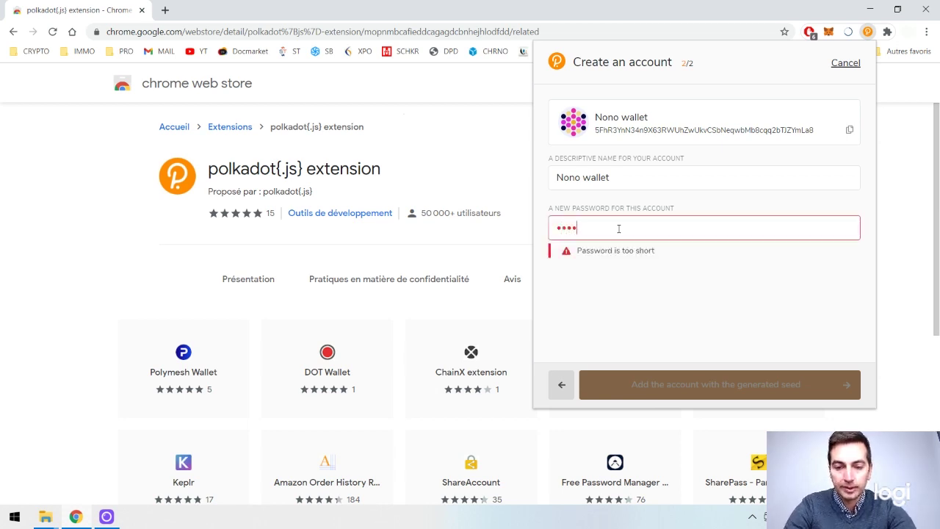
click(615, 279)
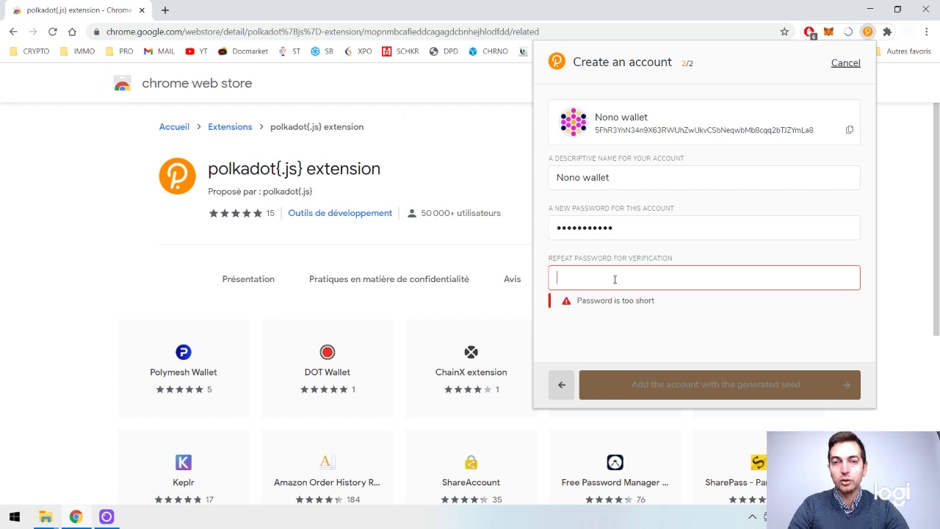
text(a)
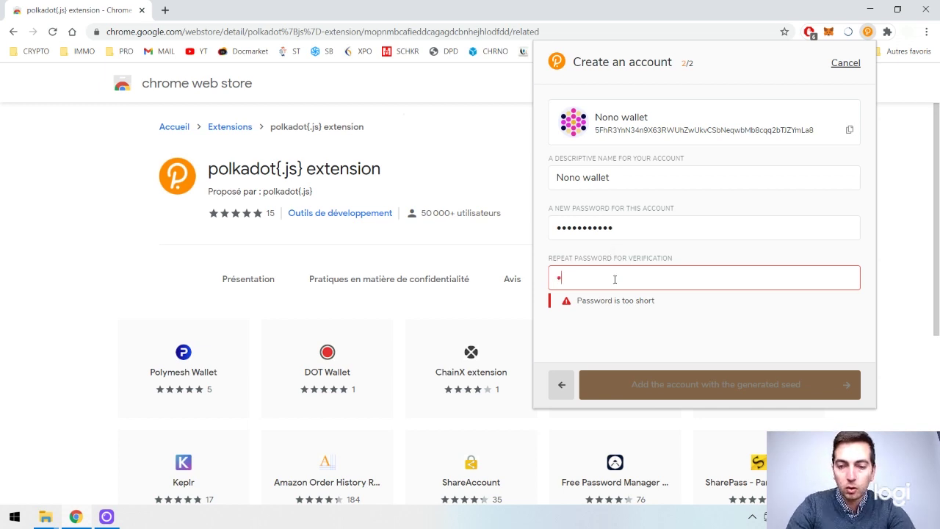
text(aaaaaaaaaa)
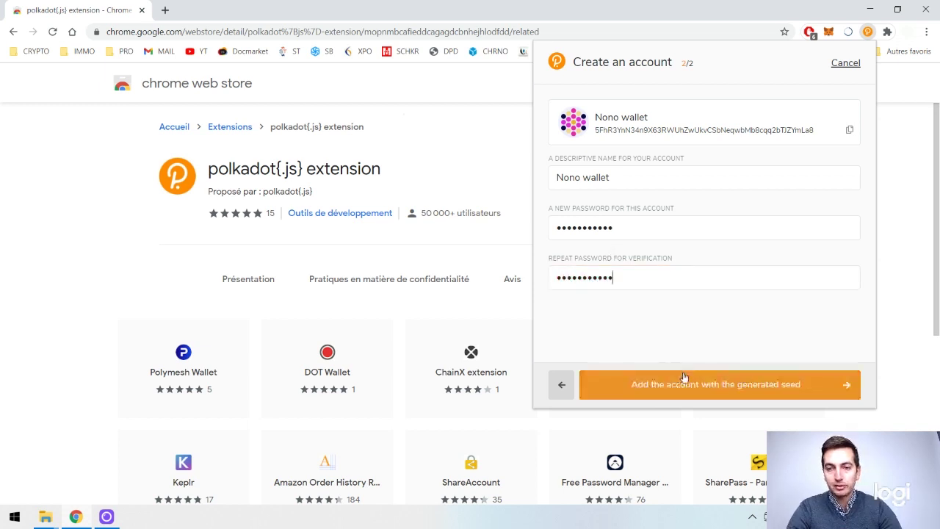
click(703, 387)
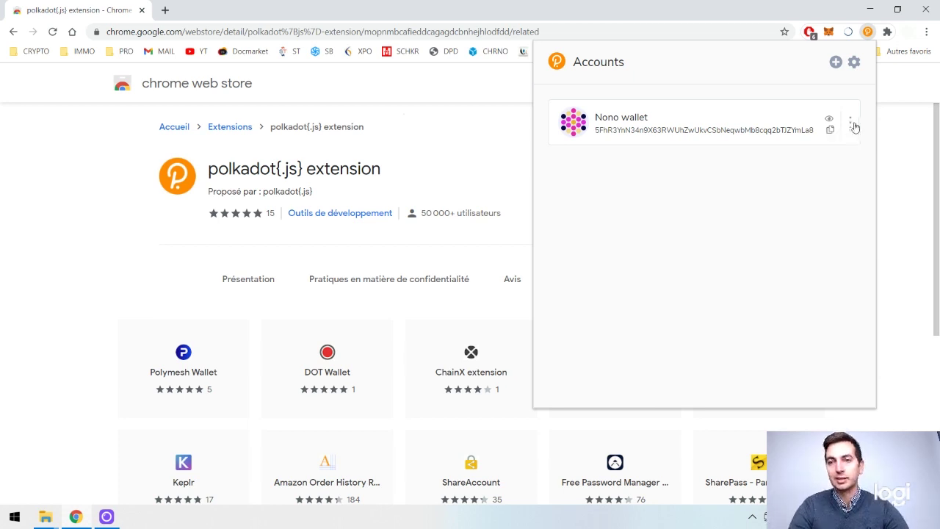
Restrict the Nono wallet account to the Polkadot Relay Chain.
click(850, 124)
click(811, 226)
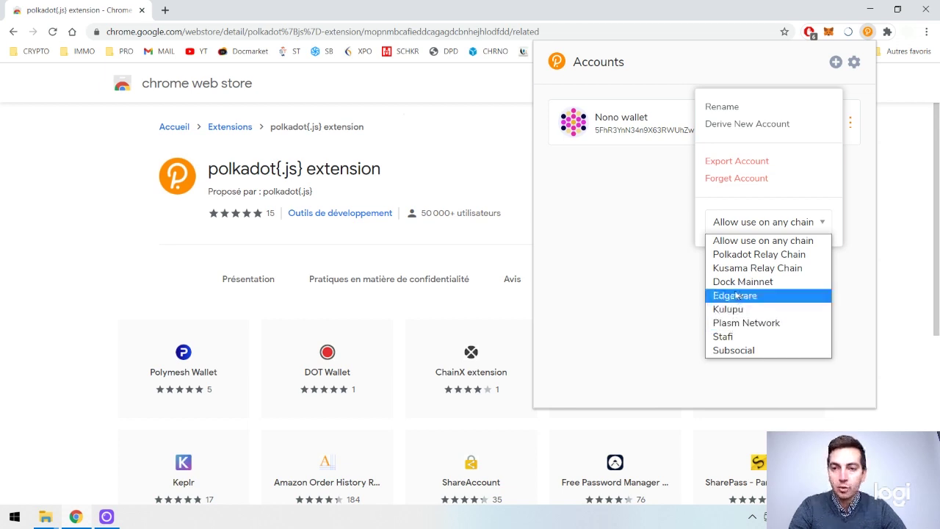
click(749, 256)
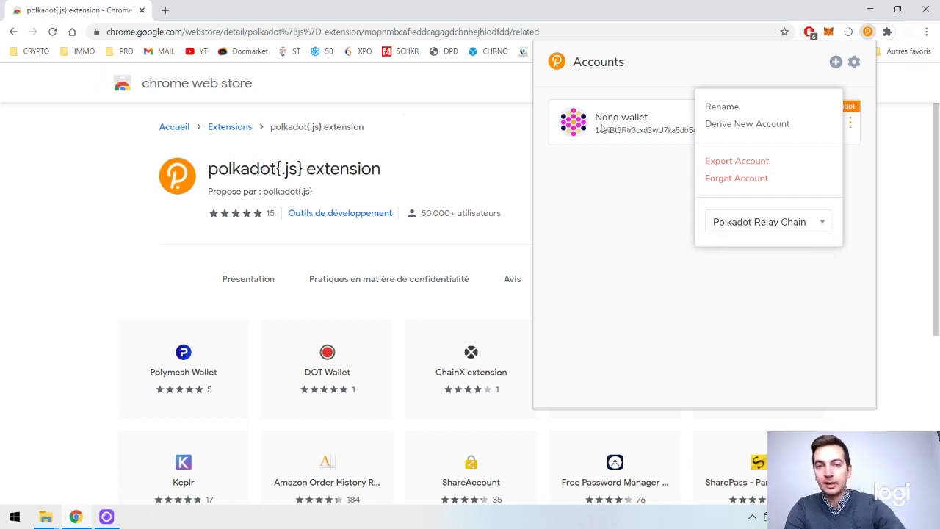
click(635, 212)
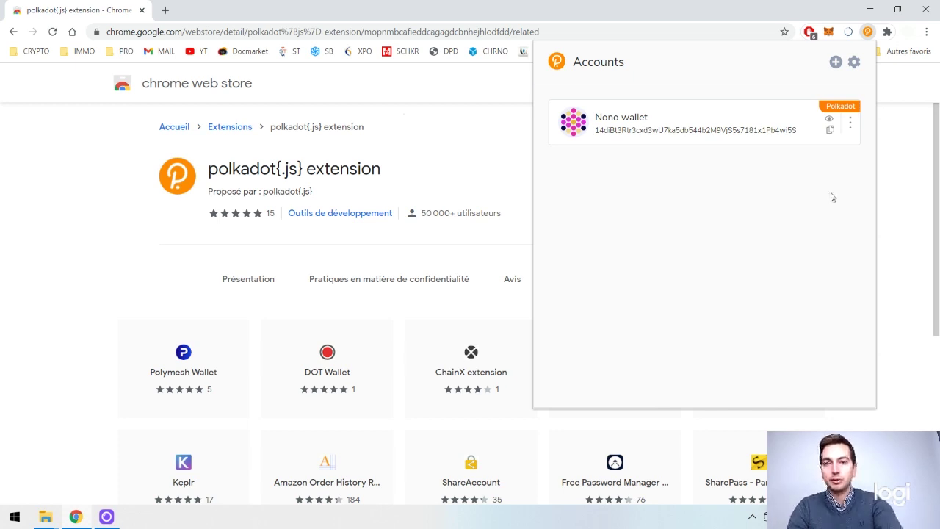
Review the chain setting and the address of the Nono wallet account.
click(849, 127)
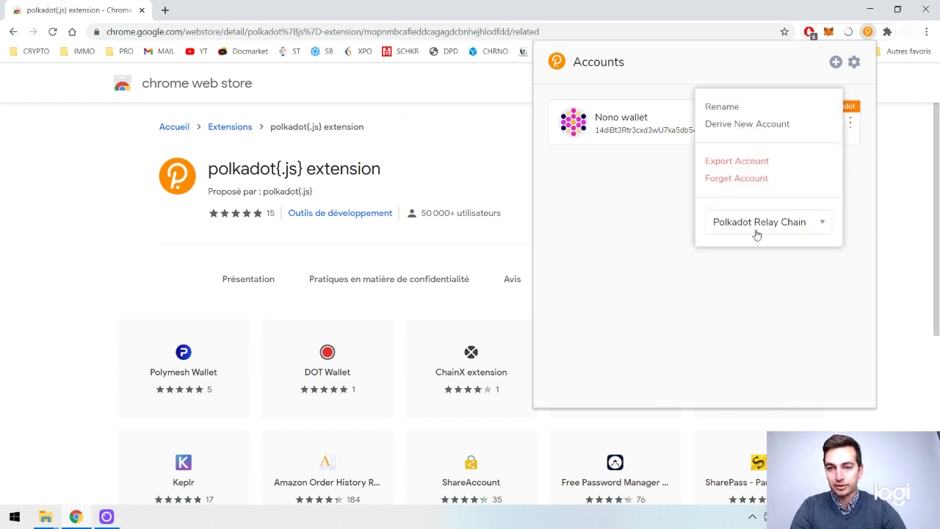
click(624, 185)
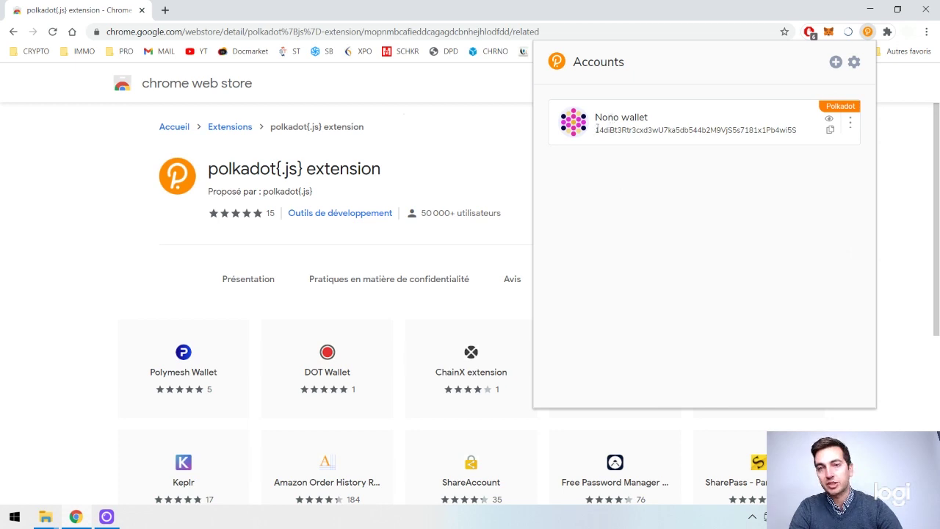
drag(596, 129, 711, 143)
click(790, 187)
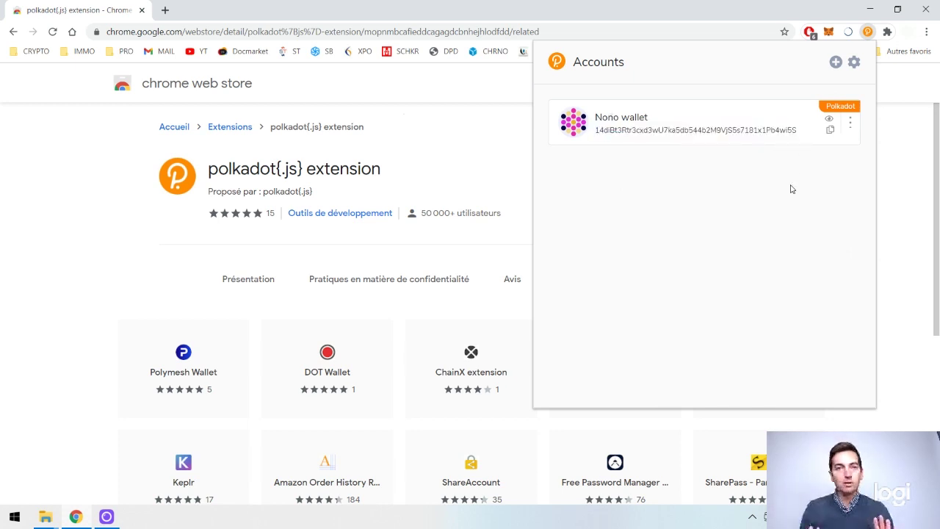